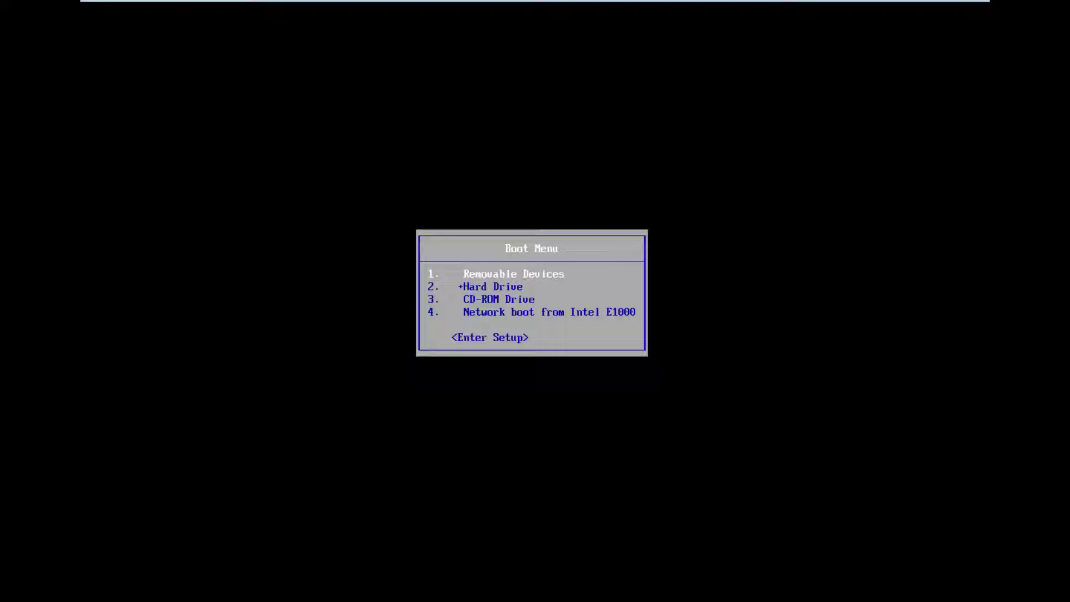
Boot the computer from the CD-ROM Drive into the Windows installation disc.
key(Down)
key(Down)
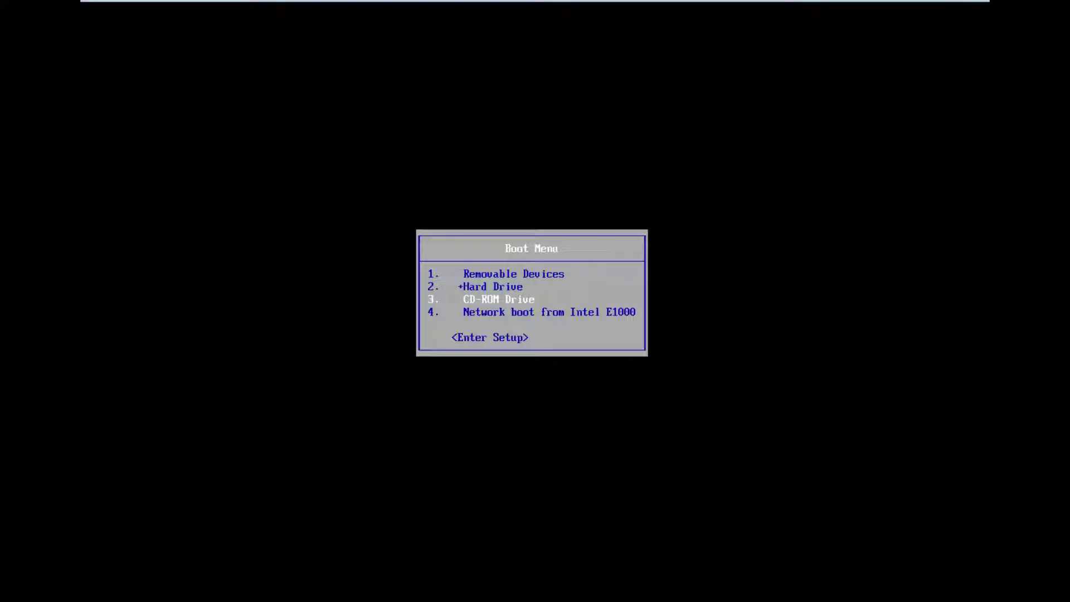
key(Return)
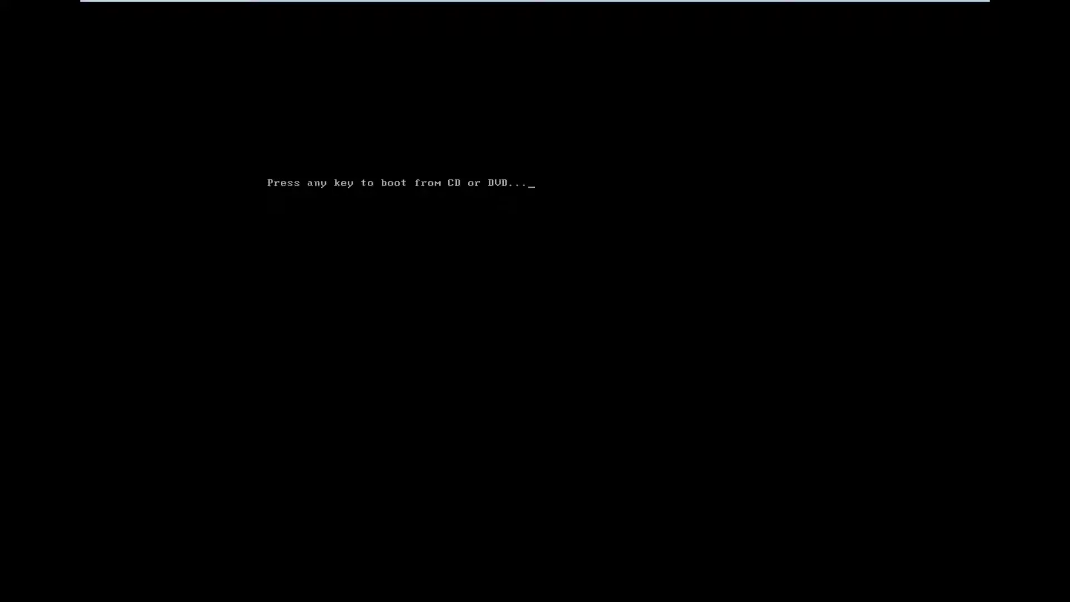
key(Return)
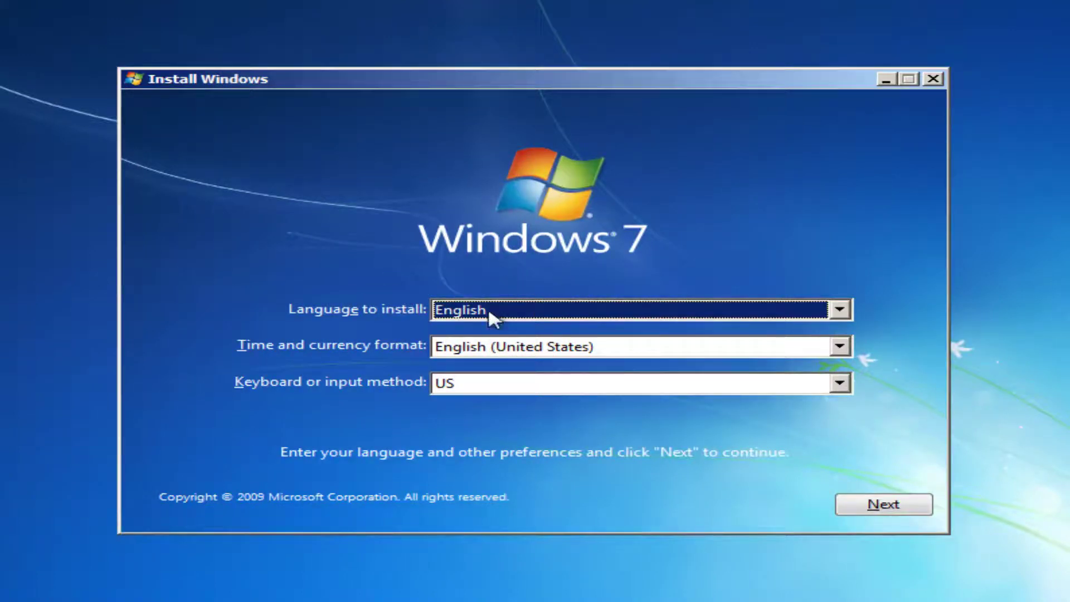
Examine the available time and currency formats and keyboard or input methods, keeping English (United States) and US.
click(480, 350)
click(477, 345)
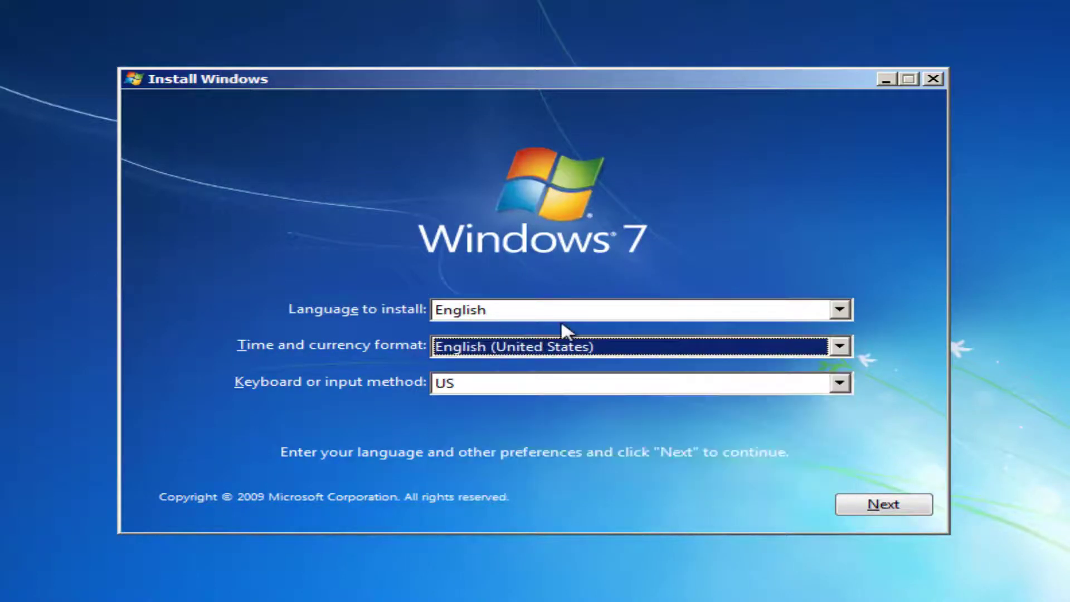
click(811, 315)
click(781, 329)
click(731, 354)
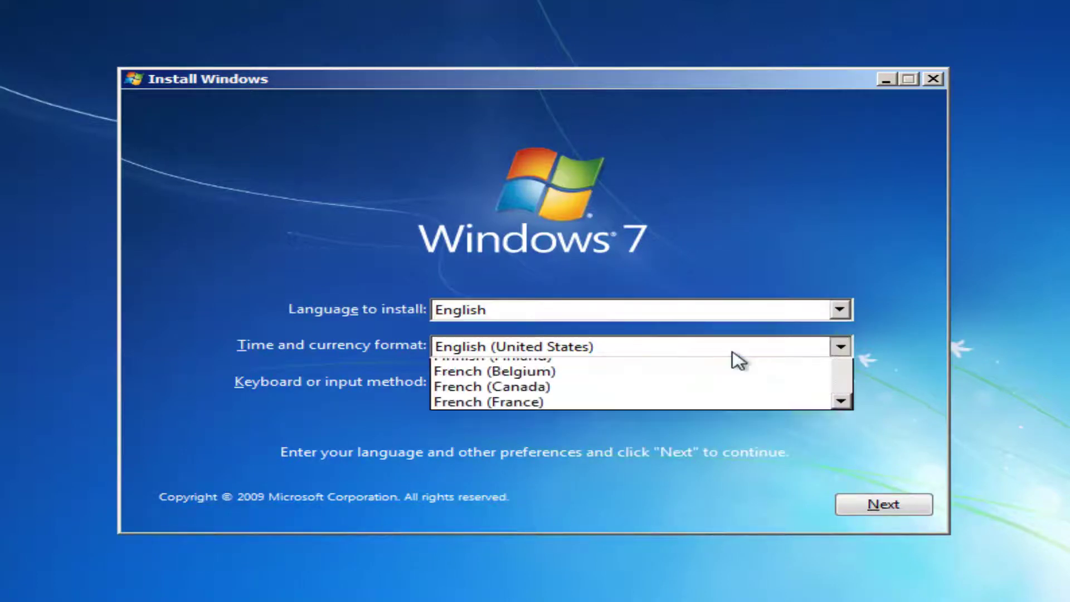
click(733, 349)
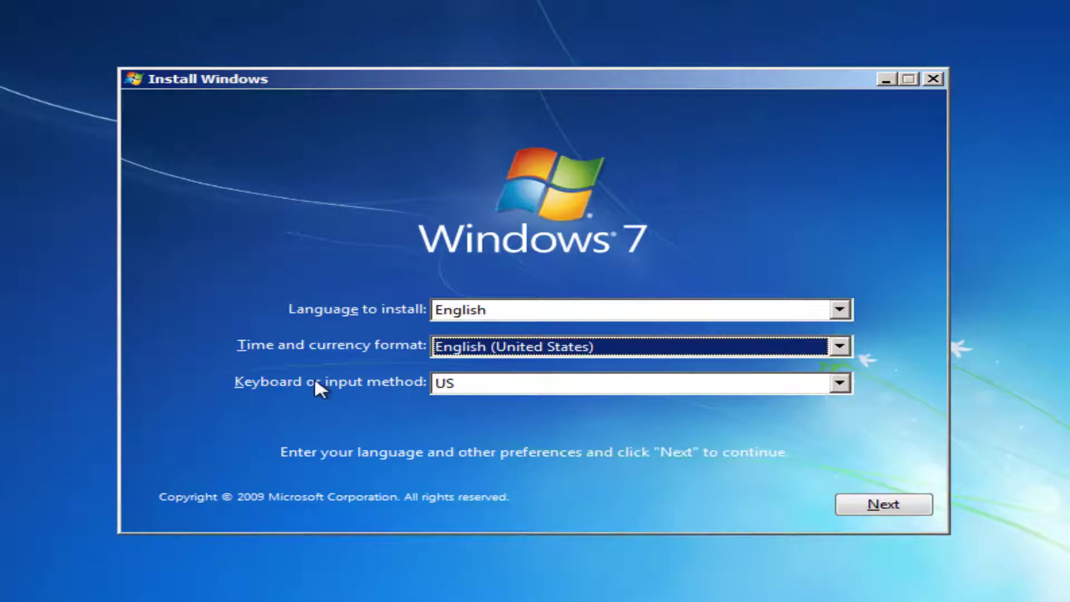
click(472, 387)
scroll(537, 440, down, 2)
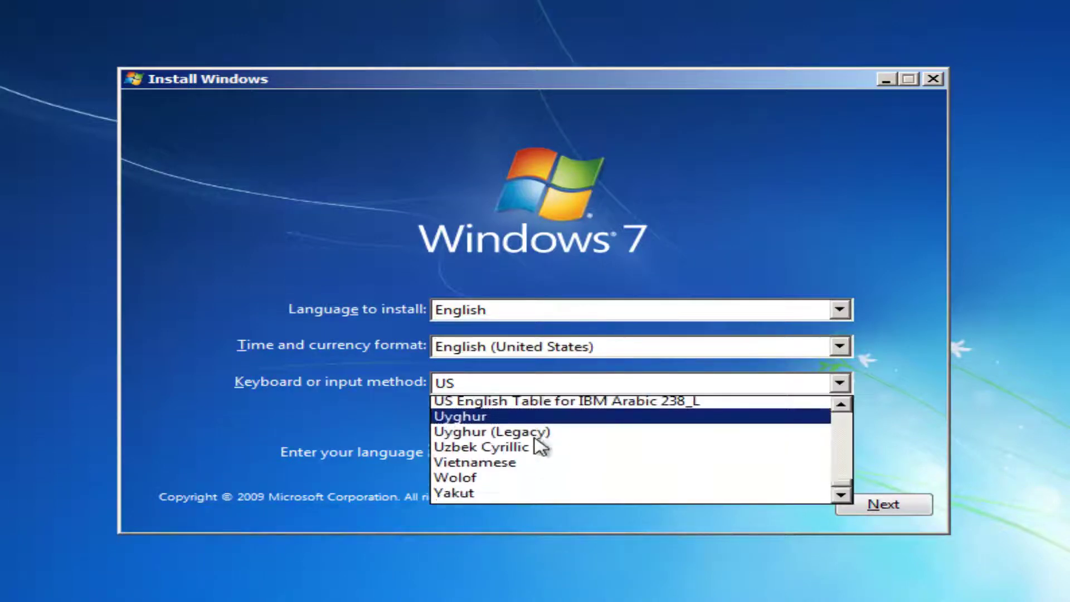
scroll(441, 432, up, 10)
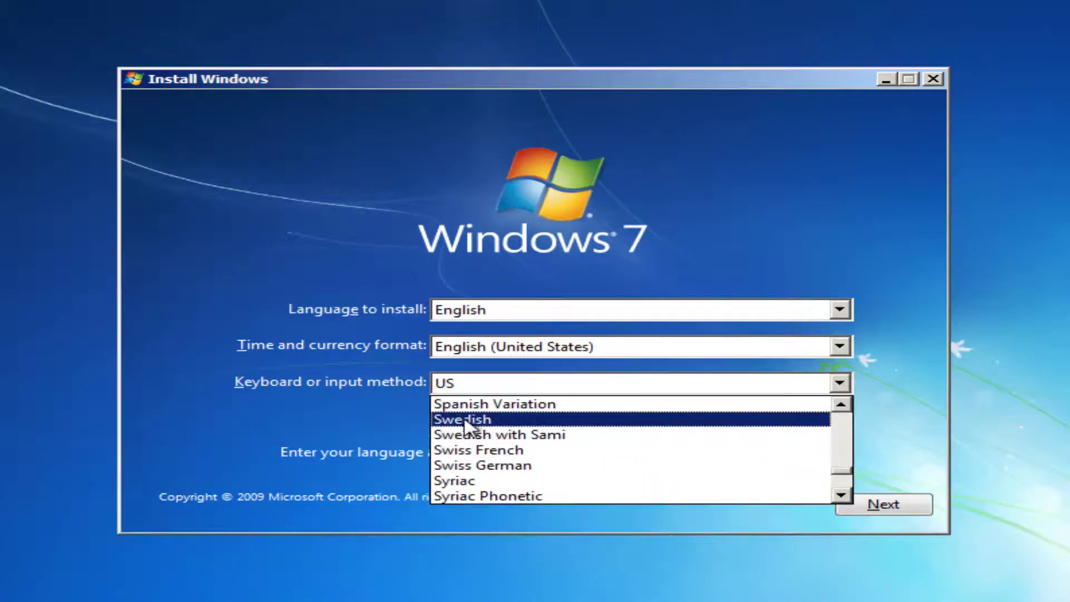
scroll(379, 415, up, 7)
click(302, 395)
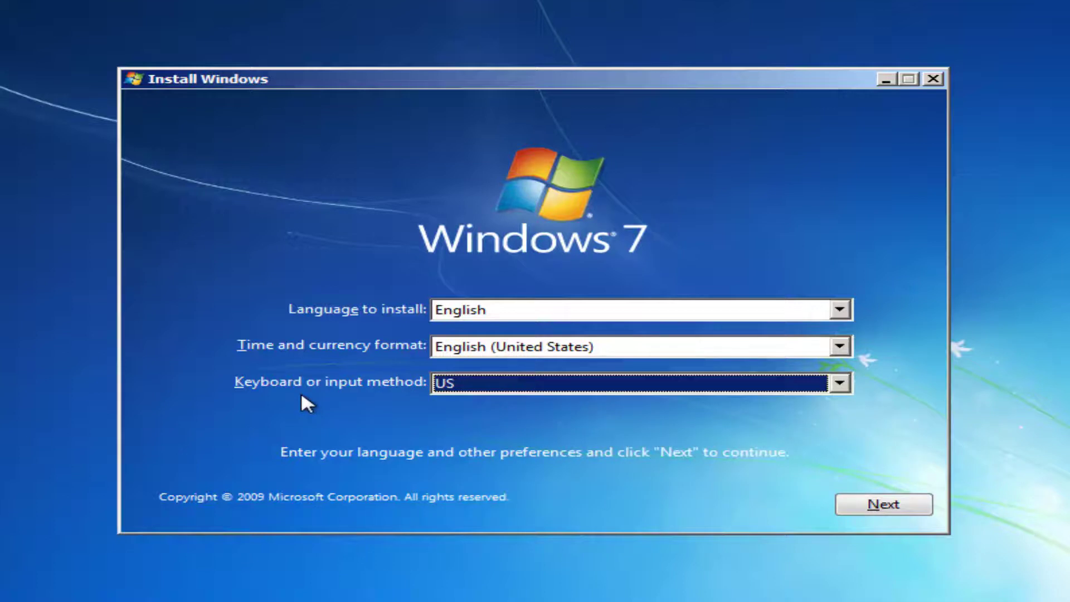
Start the Windows 7 installation with the preset language settings and accept the license terms.
click(865, 508)
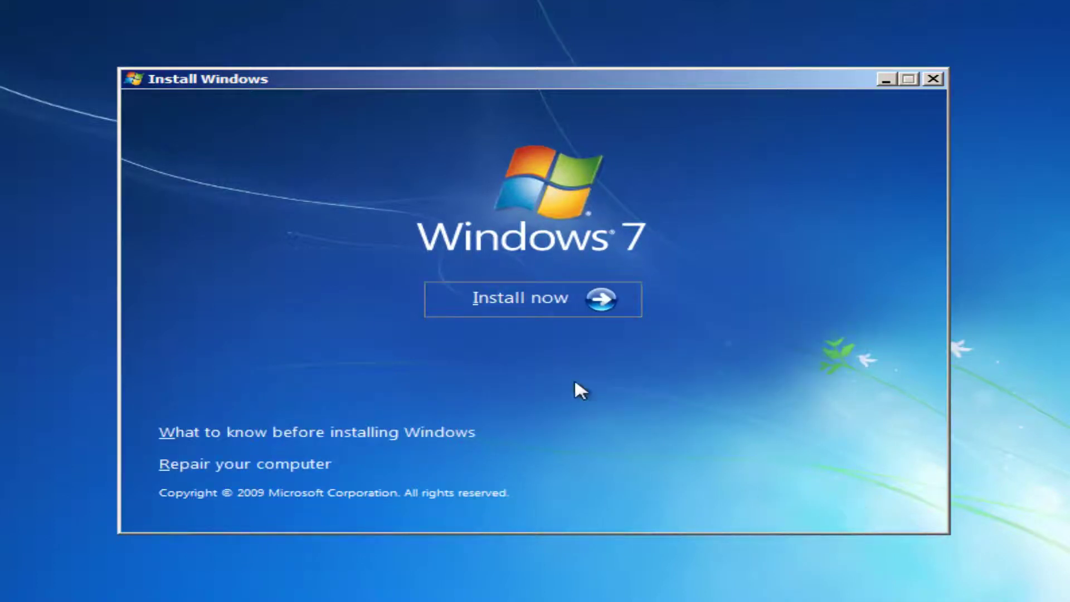
click(502, 292)
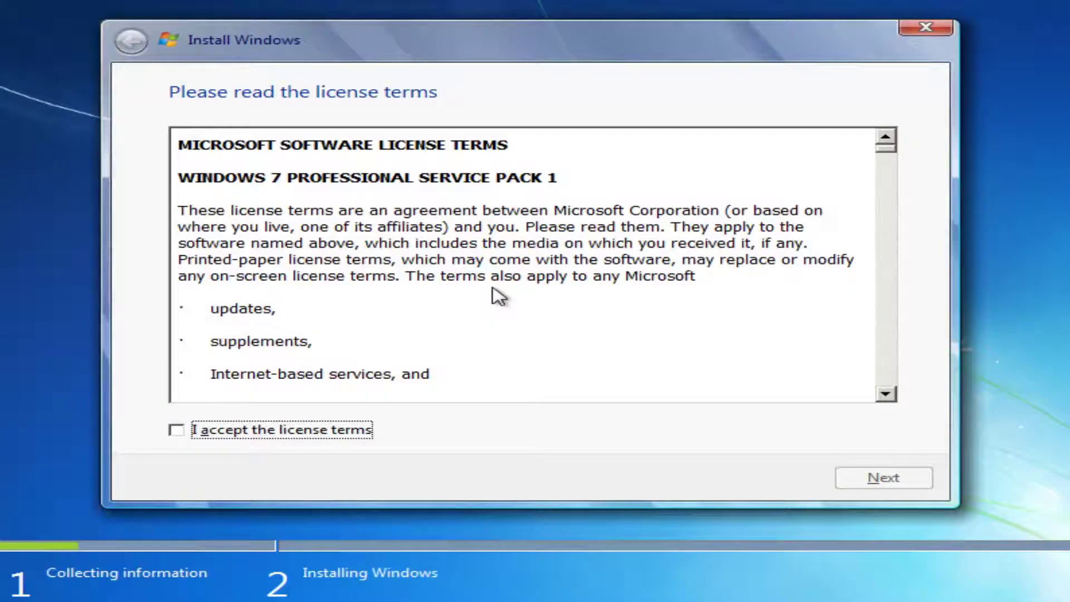
click(175, 431)
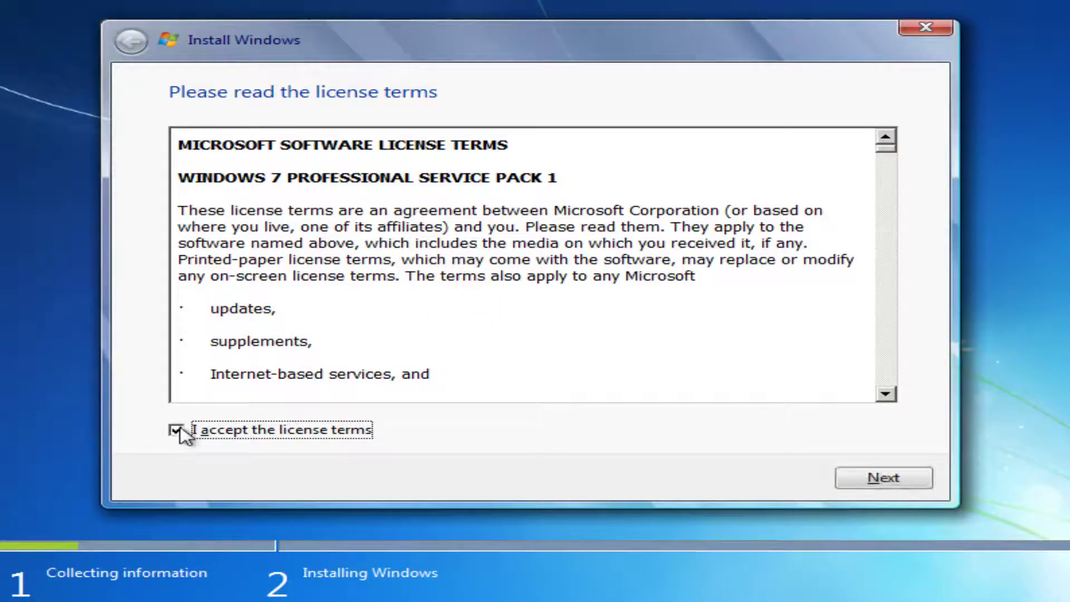
click(871, 494)
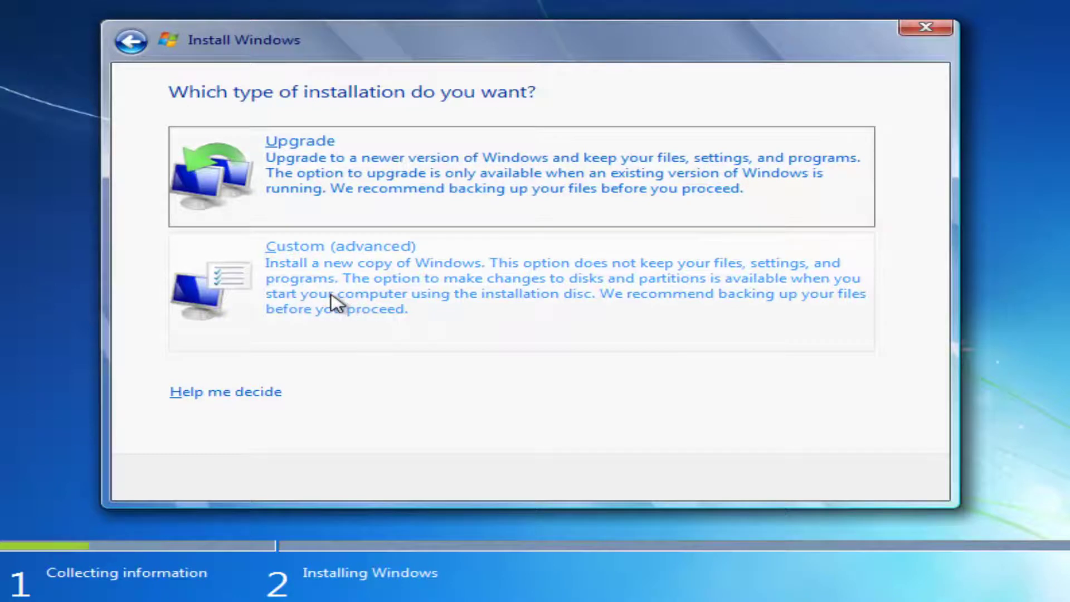
Choose a Custom (advanced) installation on Disk 0 Partition 1 and agree to move the previous Windows files to Windows.old.
click(329, 266)
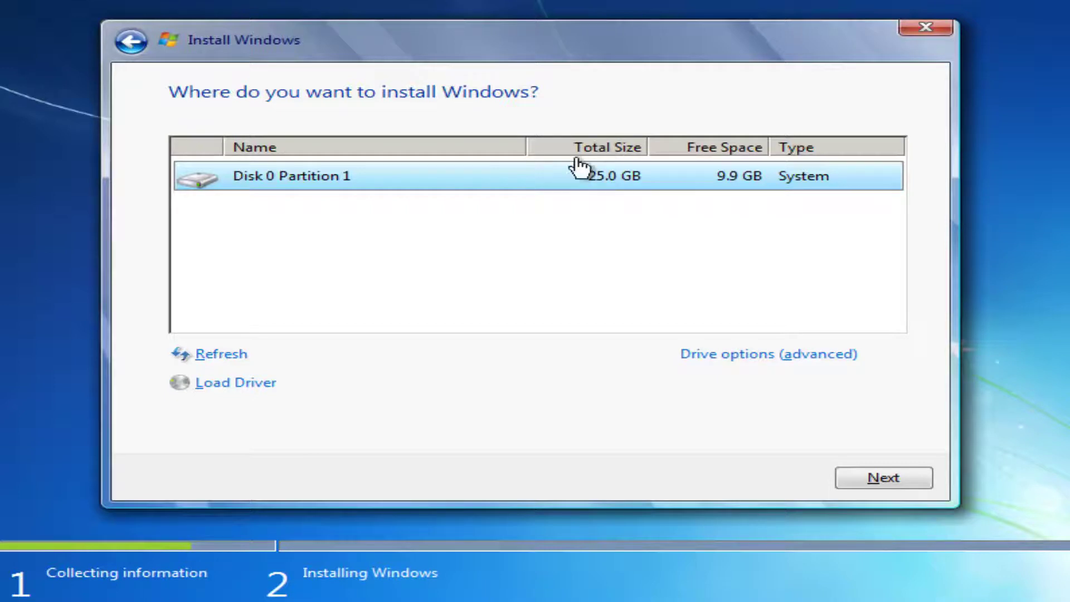
click(861, 477)
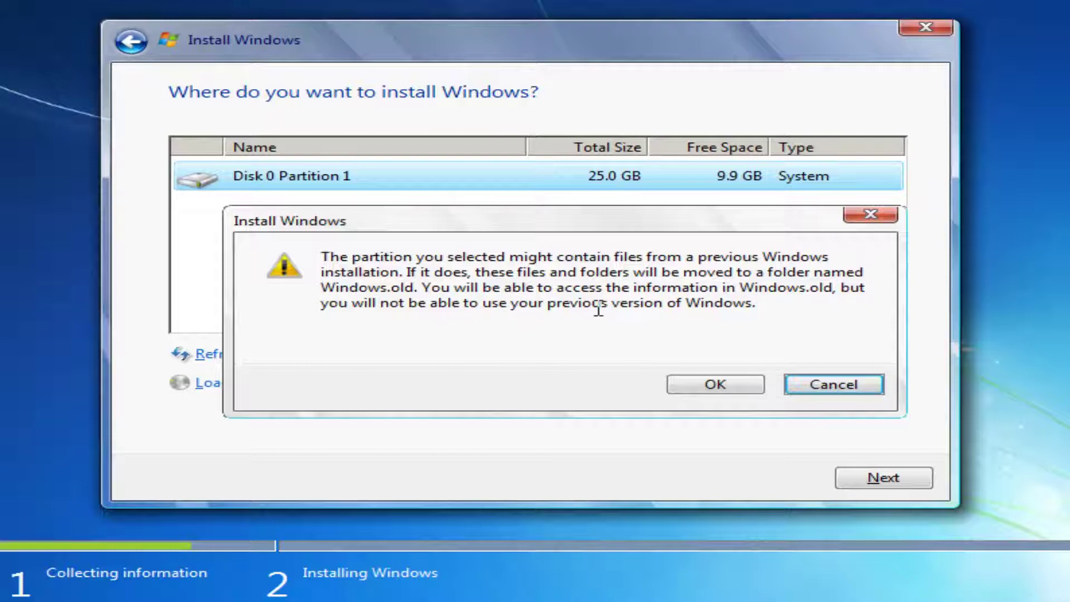
click(677, 390)
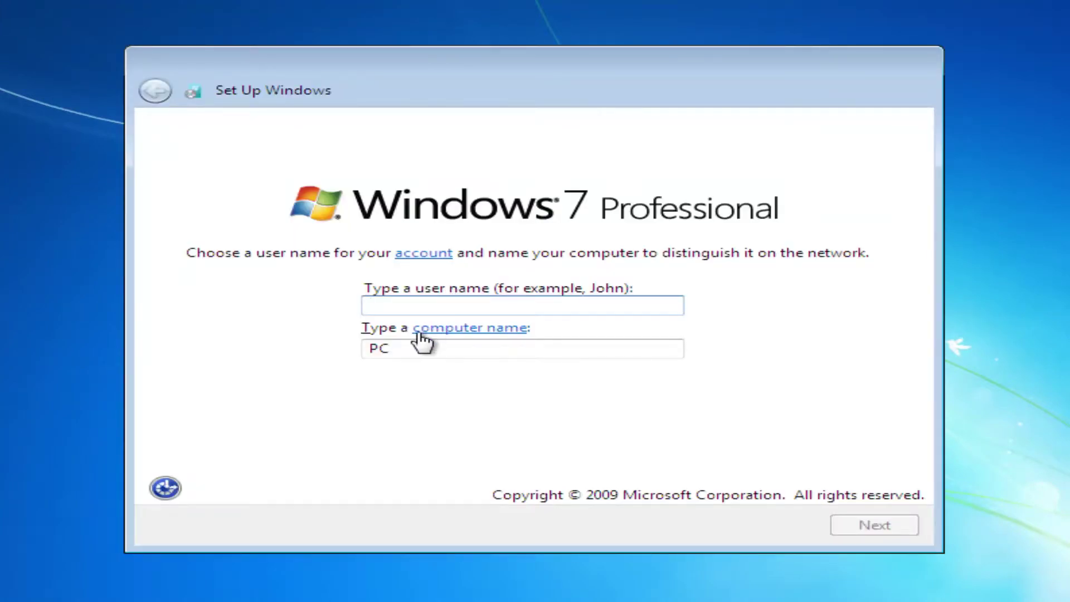
Set the account user name to Computer, keep the suggested computer name, and continue with a blank password.
text(Comput)
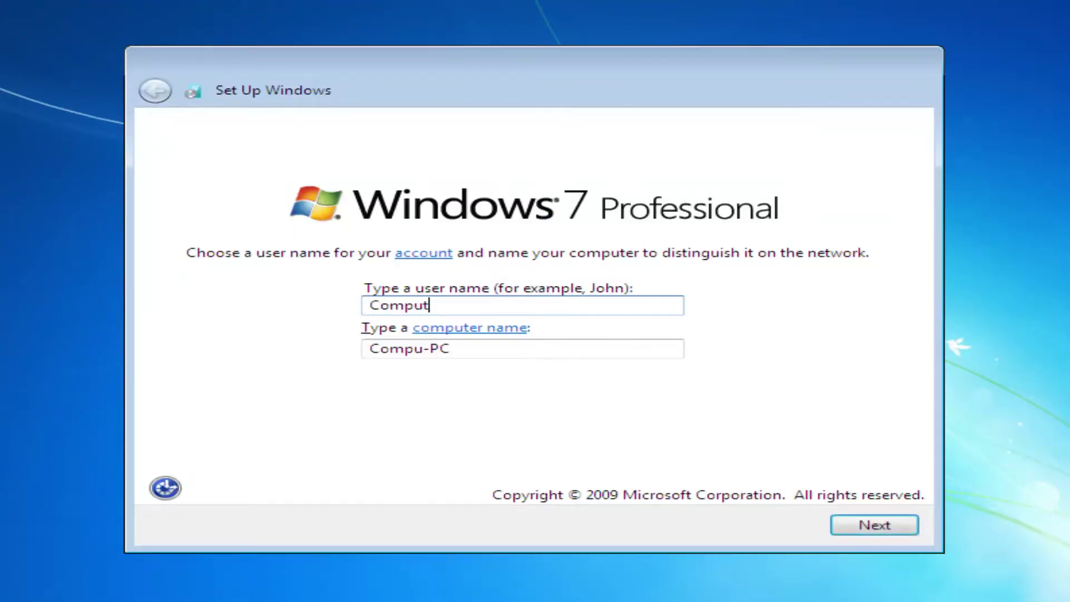
text(er)
click(867, 543)
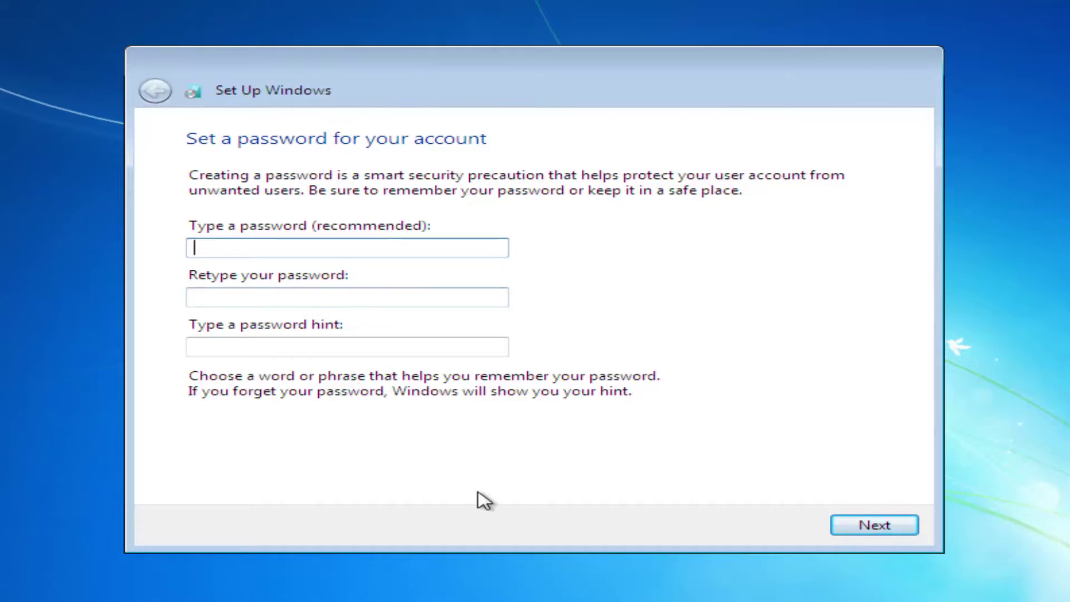
click(861, 525)
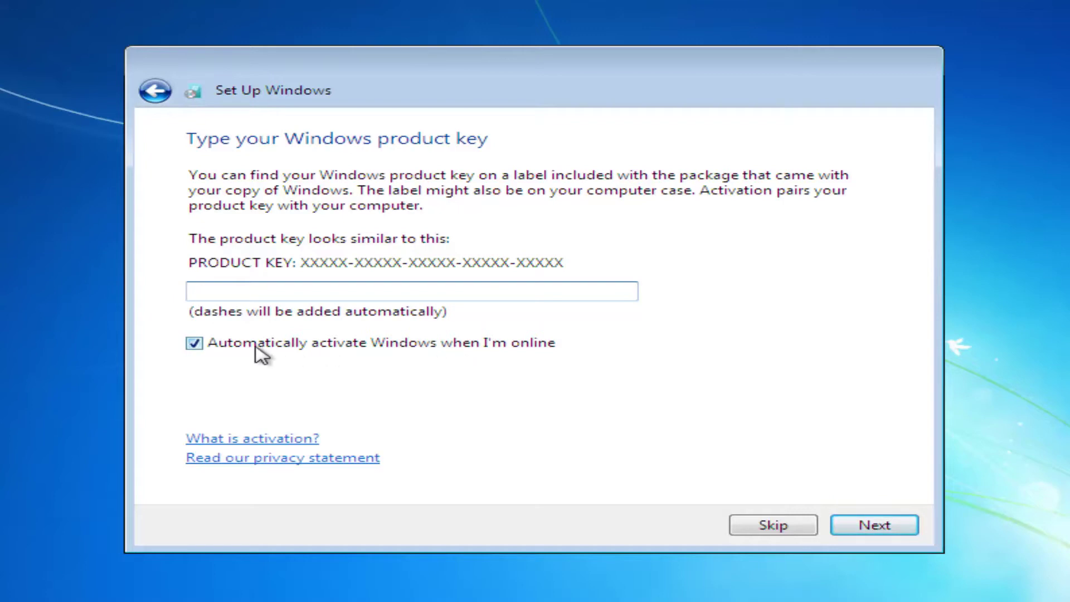
Turn off automatic Windows activation when online and skip entering the product key.
click(216, 348)
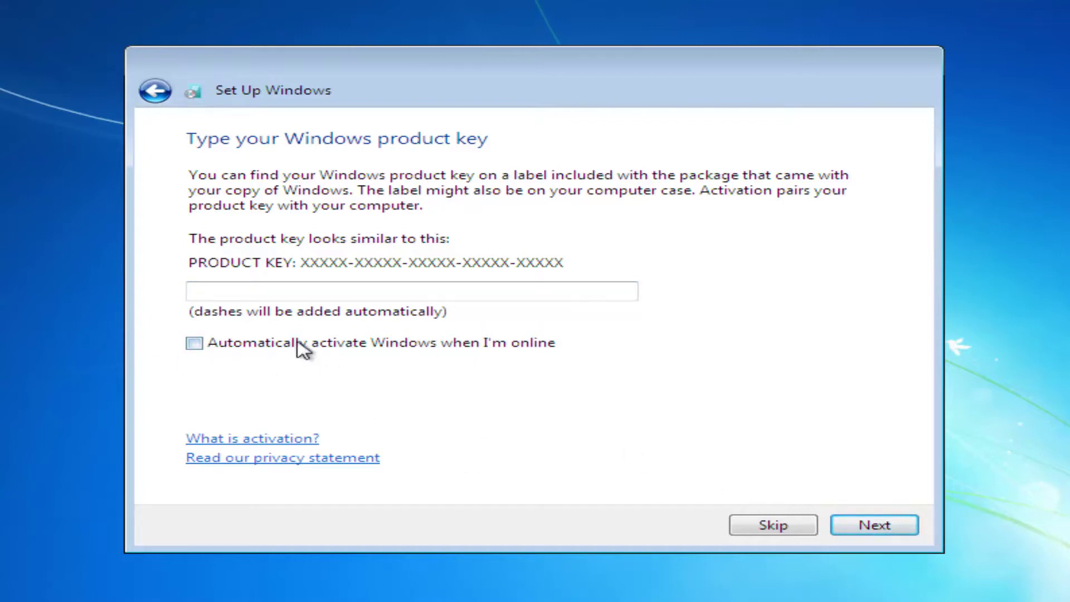
click(737, 525)
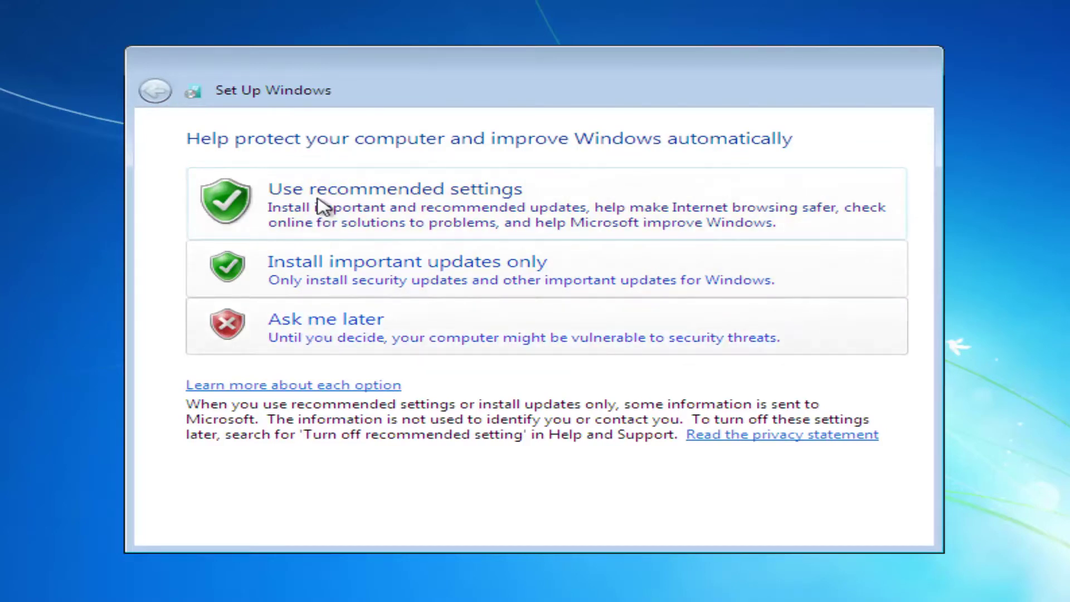
Finish the Windows setup with recommended update settings, the preset Pacific time zone and date, and the Home network location.
click(375, 201)
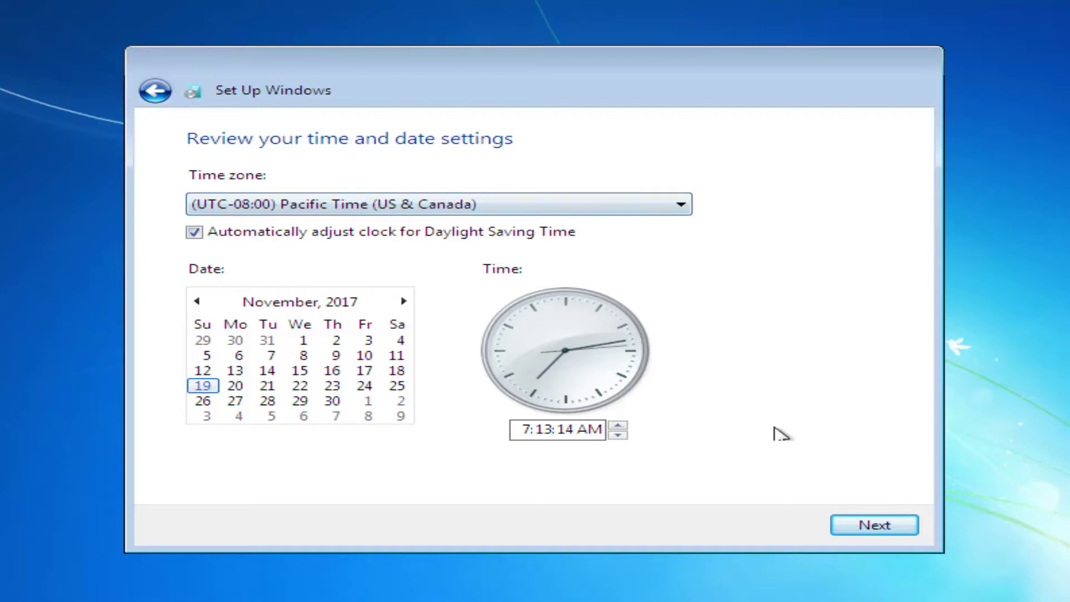
click(868, 529)
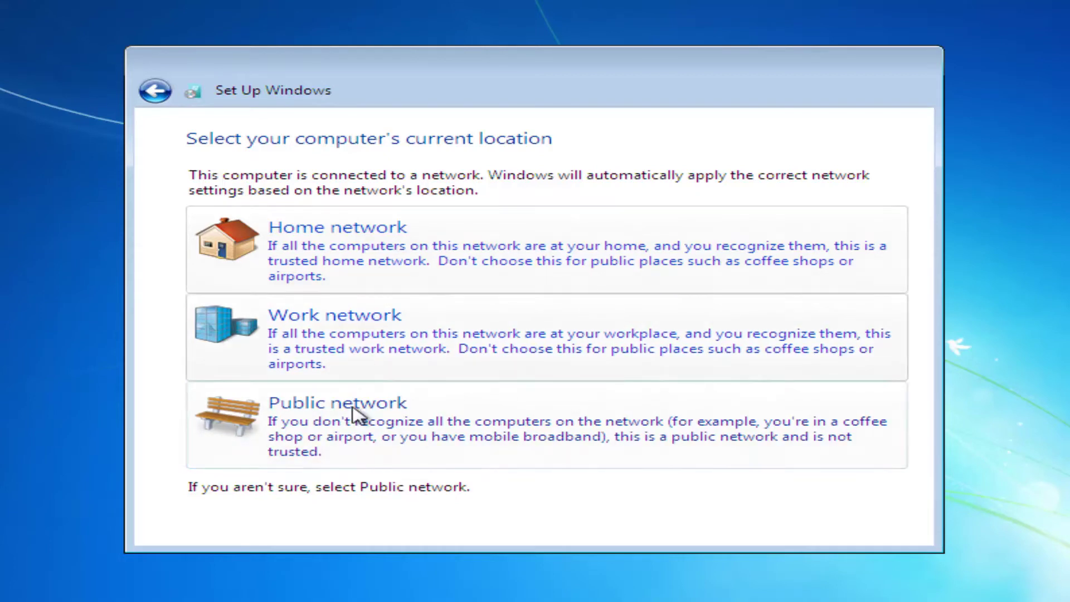
click(359, 248)
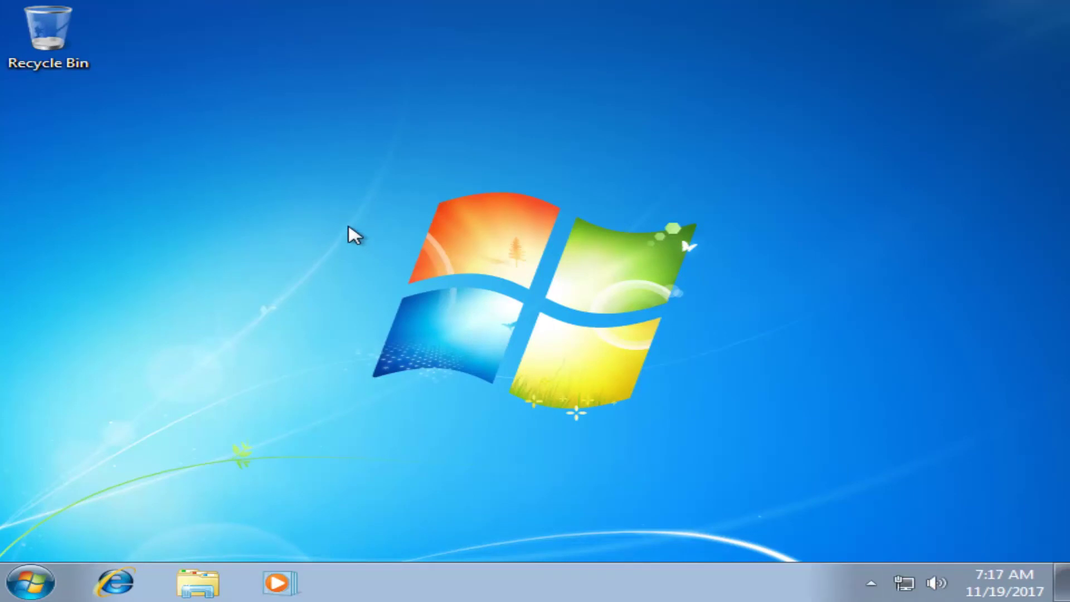
click(10, 588)
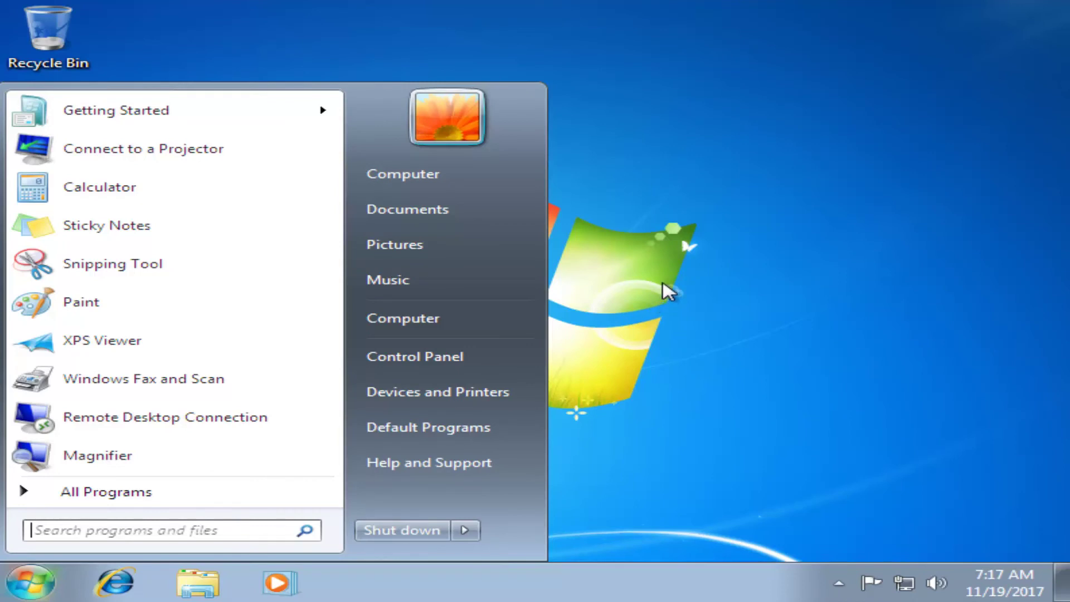
click(693, 239)
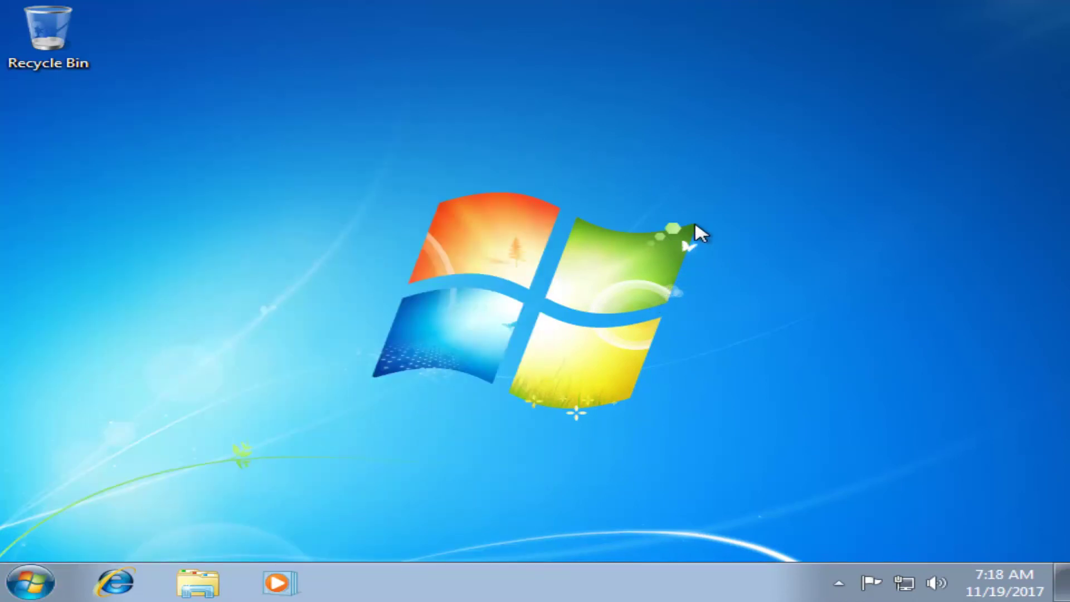